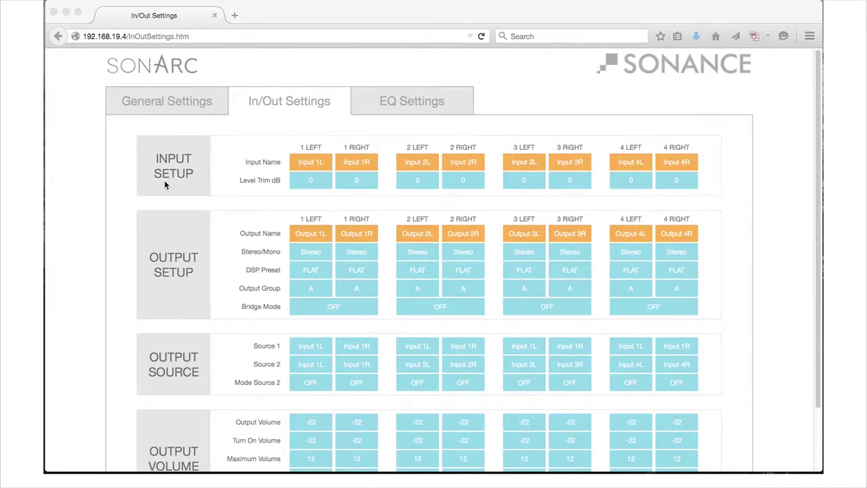
Name both channels of input 1 MP3, input 2 CD and input 3 Satellite, and name input 4 left Doorbell
scroll(133, 207, down, 2)
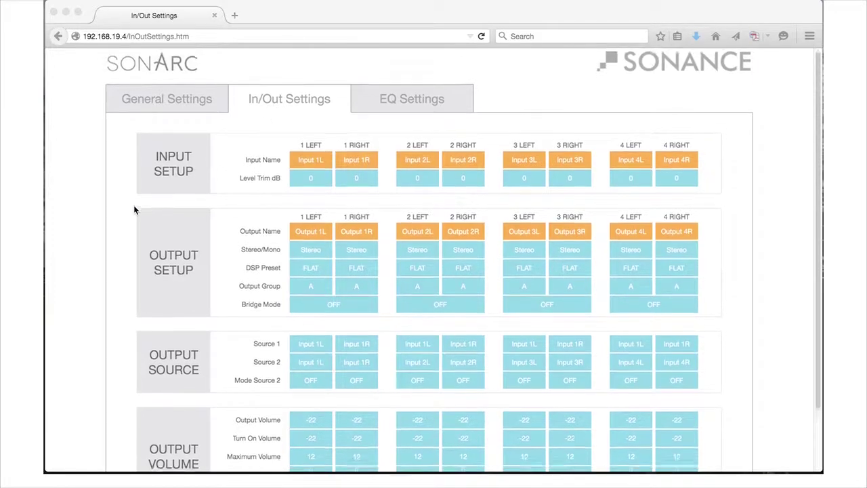
scroll(134, 210, up, 2)
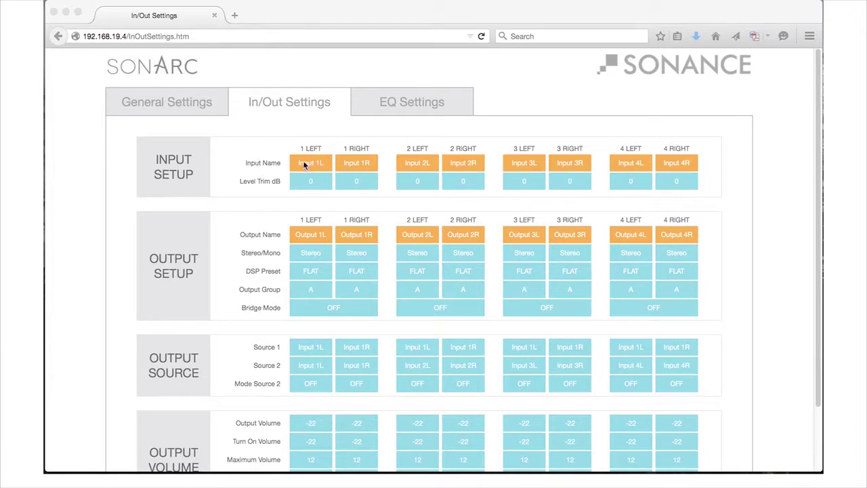
click(322, 163)
drag(322, 163, 289, 162)
text(MP3)
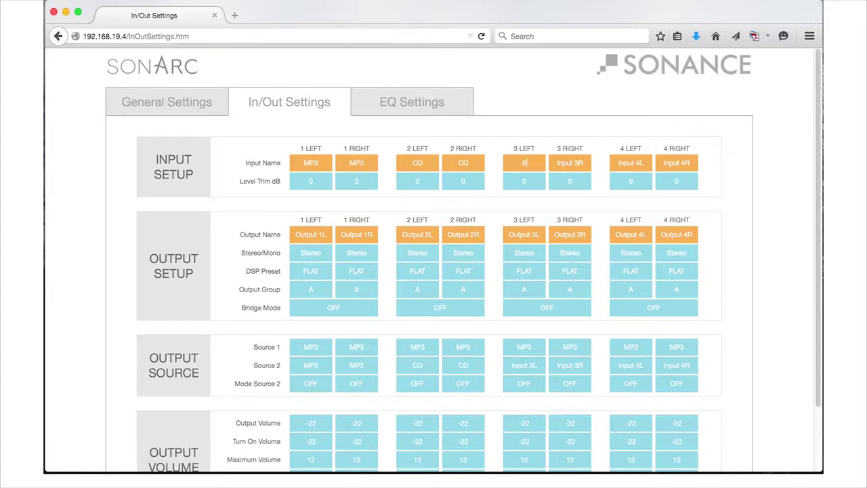
text(Satellite)
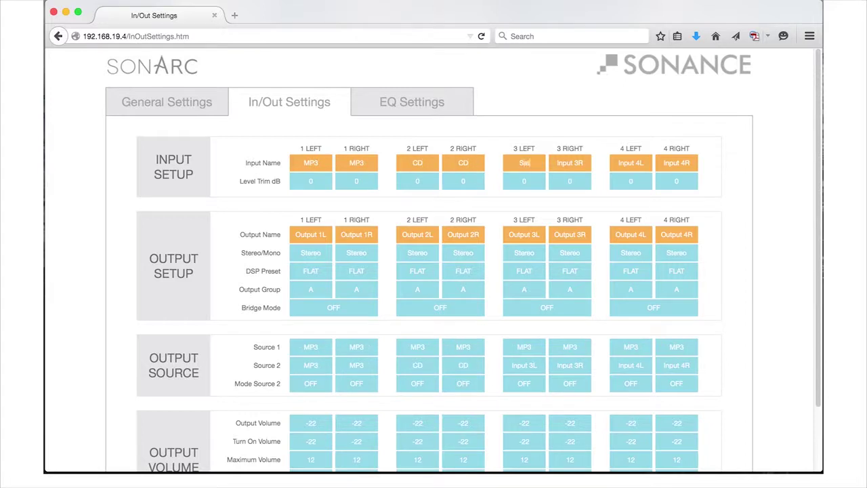
key(Tab)
key(Tab)
text(Doorbell)
Set the input level trim to 0.5 dB for 1 left and right and -1.5 dB for 2 left and right
click(327, 184)
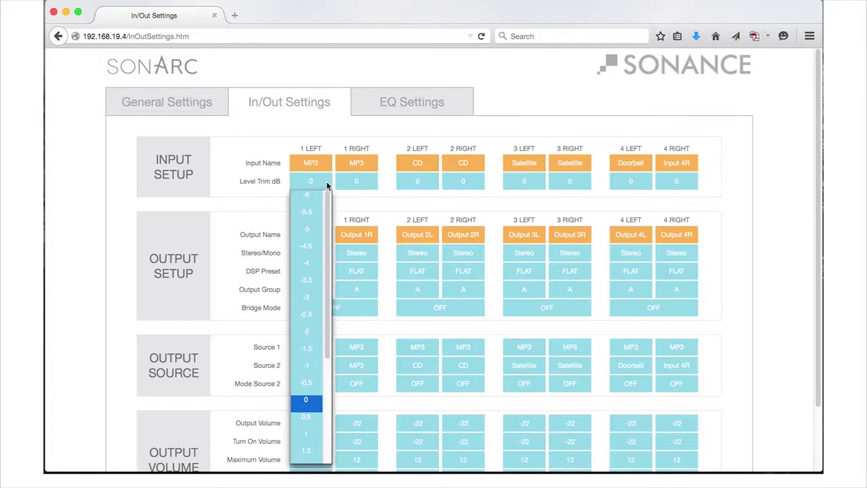
click(316, 416)
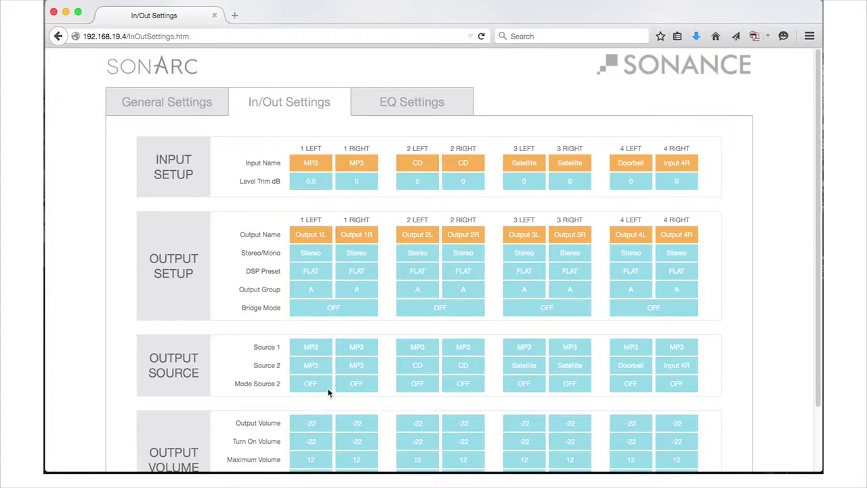
click(370, 181)
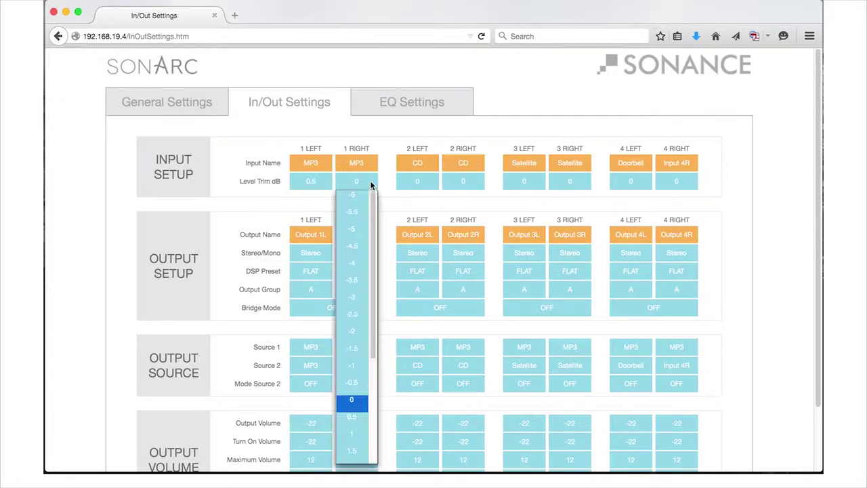
click(352, 420)
click(425, 181)
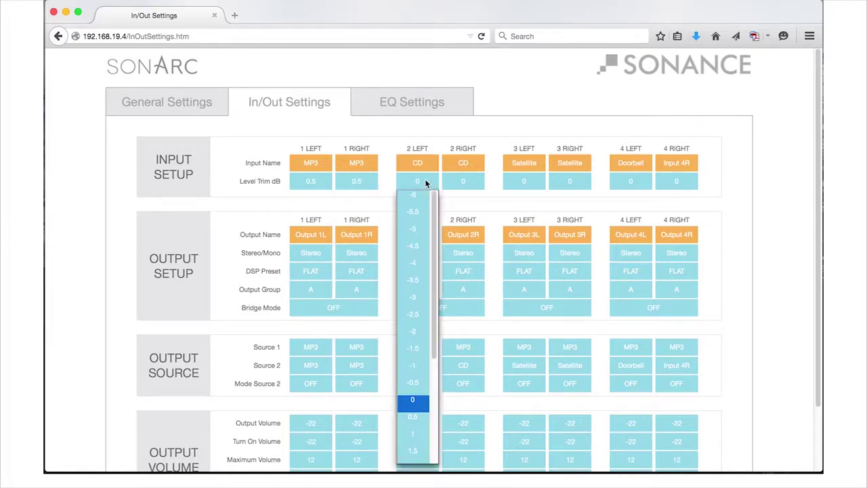
click(417, 351)
click(463, 181)
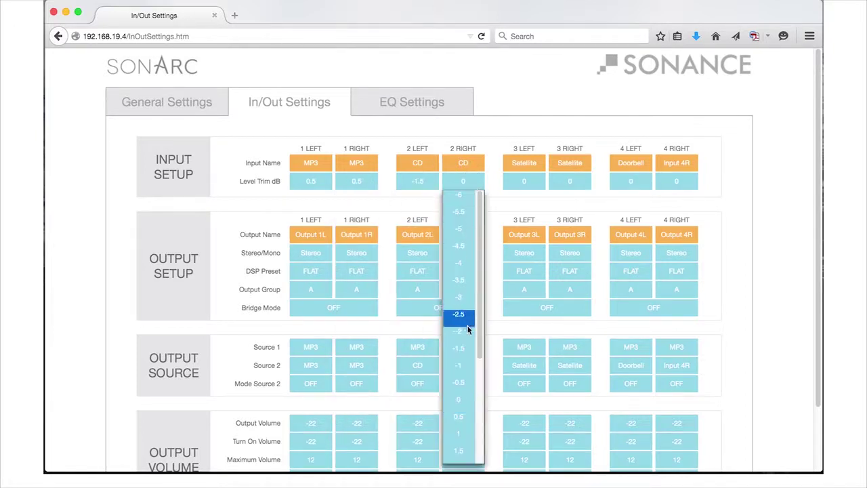
click(461, 351)
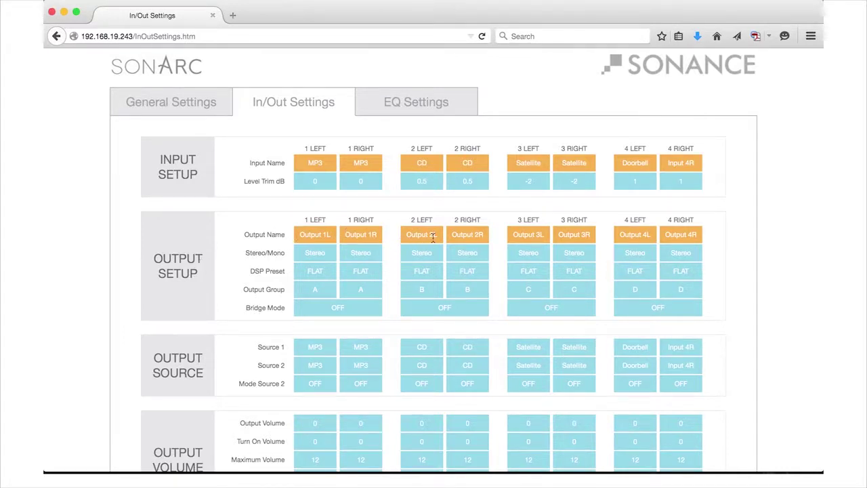
Name outputs 1 left and right Bedroom and outputs 2 left and right Bathroom
text(Be)
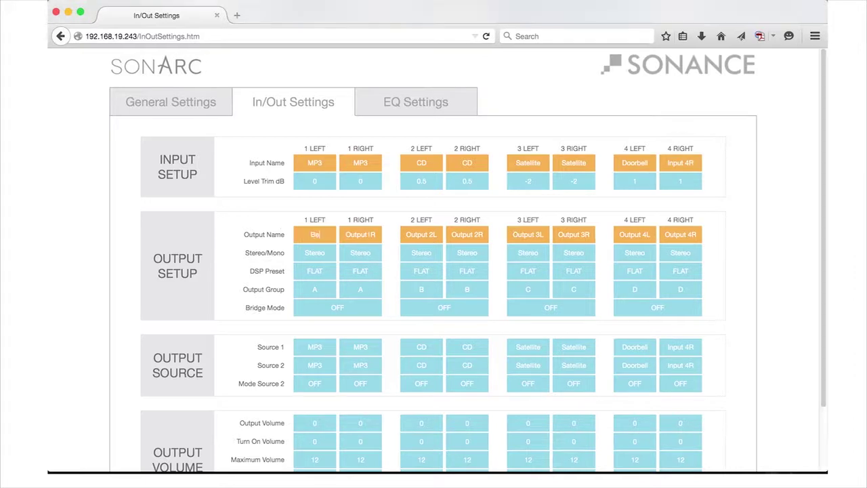
text(droomBedroom)
key(Tab)
text(Bathroom)
key(Tab)
text(Bathroom)
key(Tab)
Name outputs 3 left and right Kitchen and outputs 4 left and right Living Room
text(Kitchen)
key(Tab)
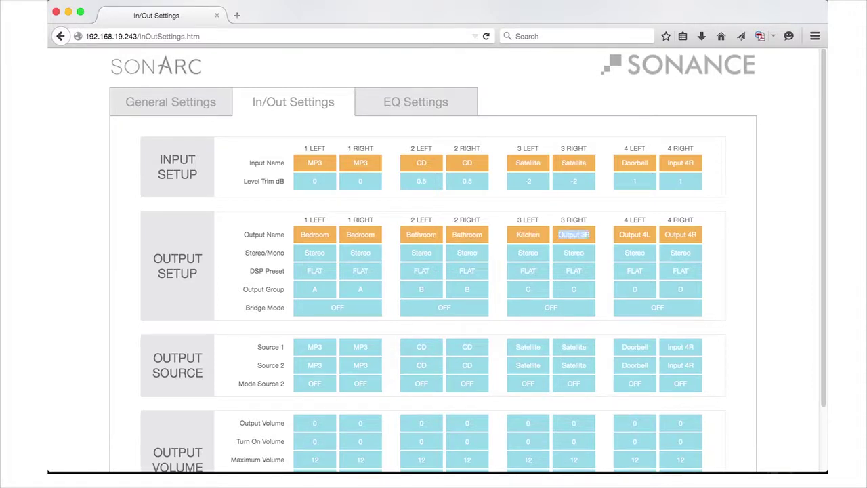
text(Kitchen)
key(Tab)
text(Living Room)
key(Tab)
text(Living R)
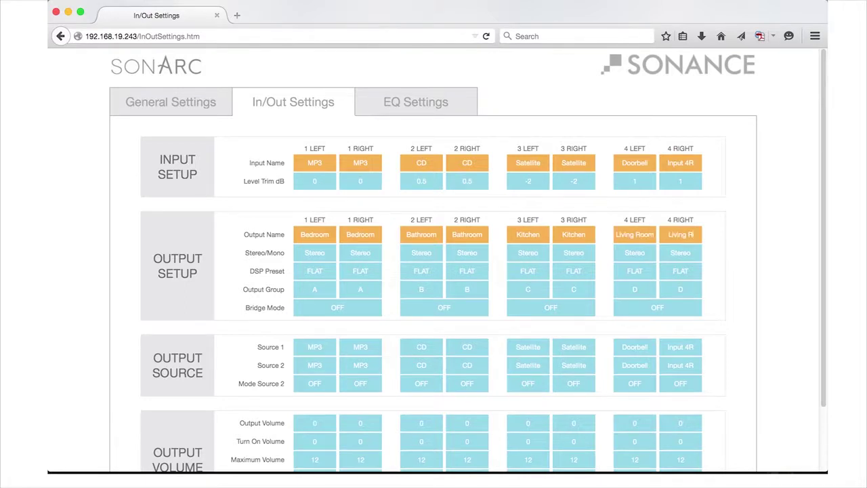
text(oom)
Review the Stereo/Mono choices for output 4 left and the DSP presets offered for output 1 left
click(637, 253)
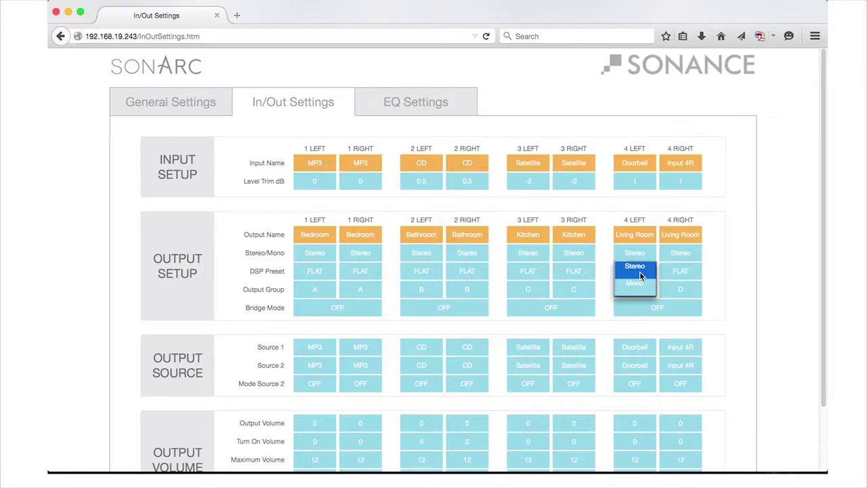
click(640, 270)
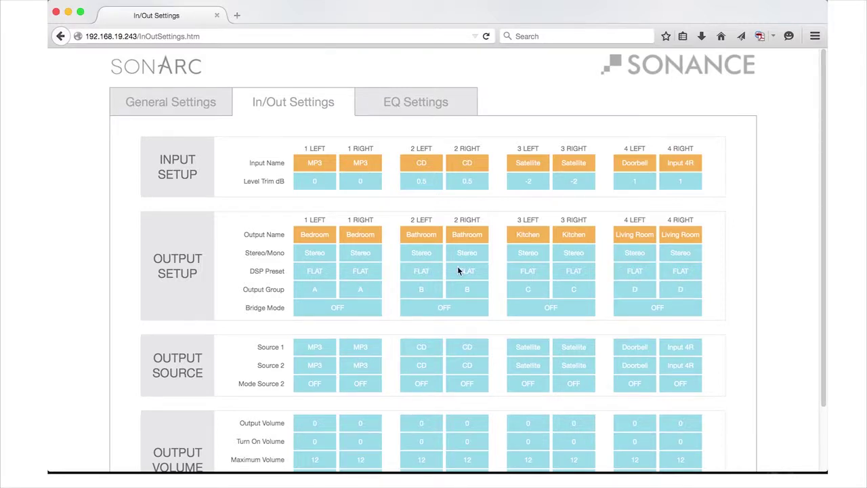
click(327, 276)
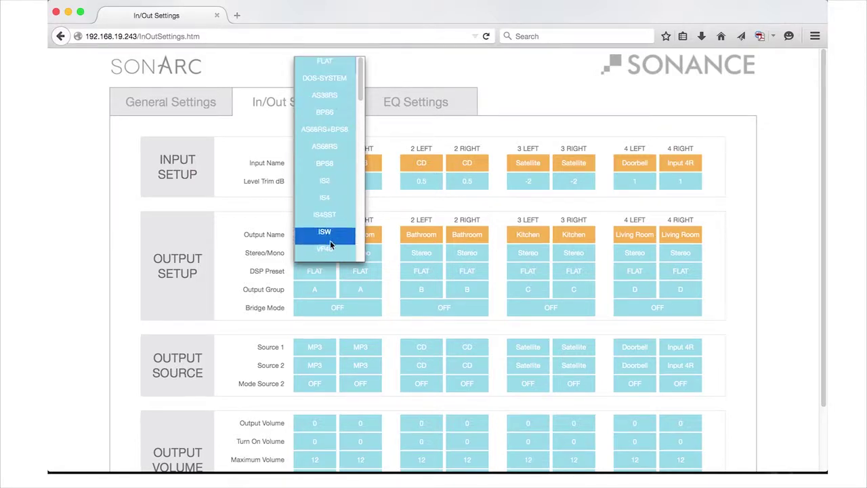
drag(359, 83, 357, 125)
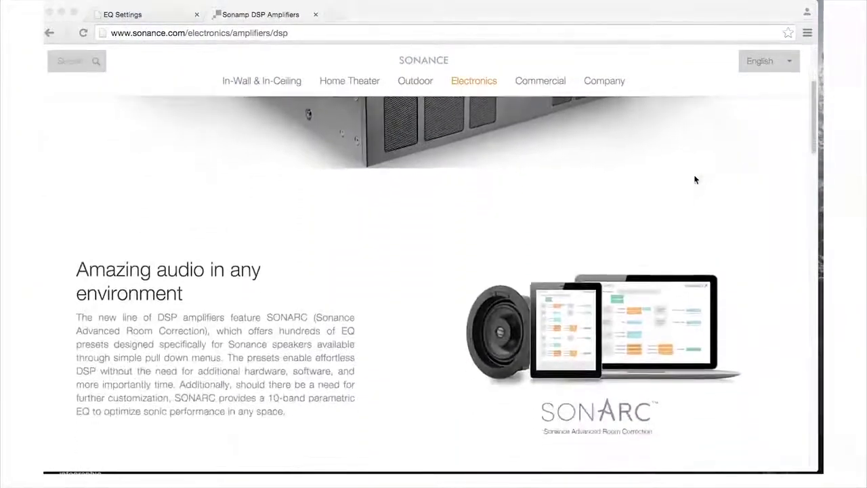
Look through the Sonamp DSP amplifiers page on the Sonance website, including the model specification table
scroll(694, 180, down, 10)
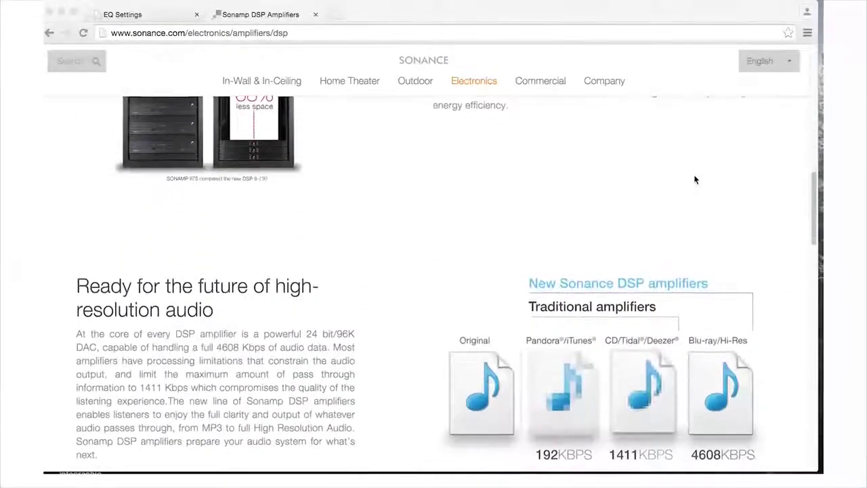
scroll(695, 180, down, 10)
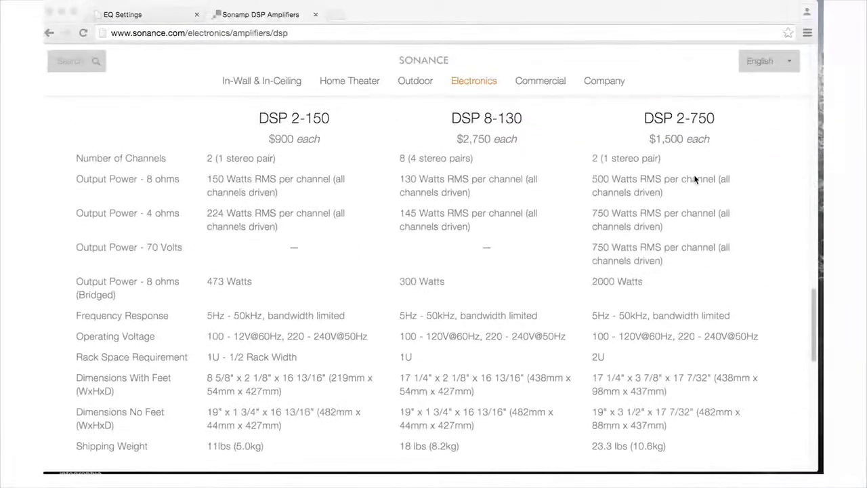
scroll(695, 179, down, 8)
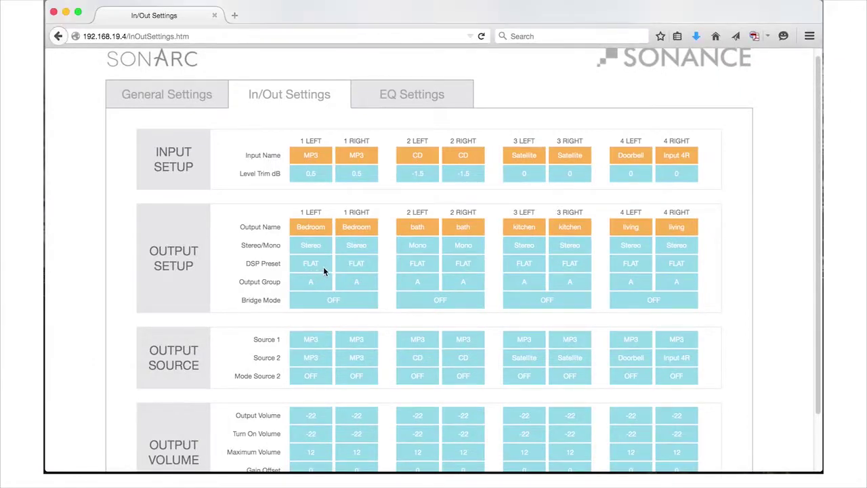
Assign the VP65XT DSP preset to the 1 left and 1 right Bedroom outputs
click(324, 264)
drag(355, 288, 354, 399)
click(332, 324)
click(364, 269)
drag(403, 280, 401, 381)
click(381, 326)
Assign the VP46R DSP preset to the 2 left and 2 right bath outputs
click(432, 265)
drag(462, 283, 460, 325)
click(440, 322)
click(463, 263)
drag(508, 288, 495, 333)
click(482, 318)
Assign the DOS-SYSTEM DSP preset to the 3 left and 3 right kitchen outputs
click(523, 263)
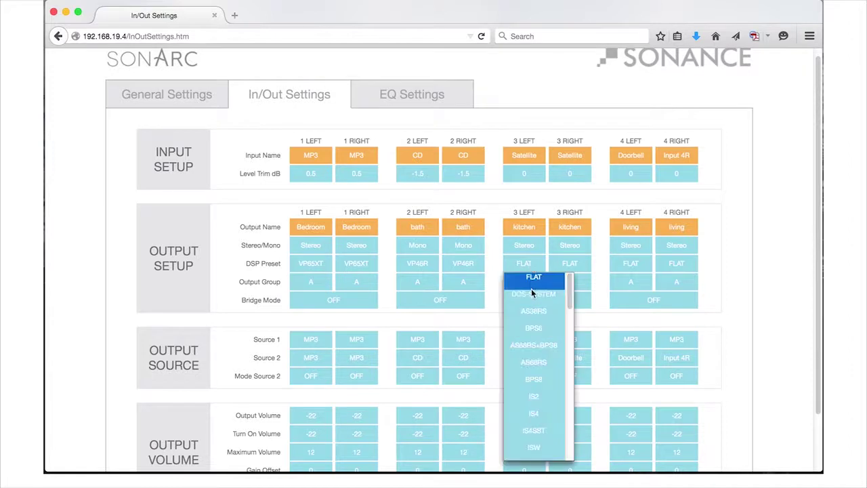
click(531, 291)
click(567, 263)
click(556, 295)
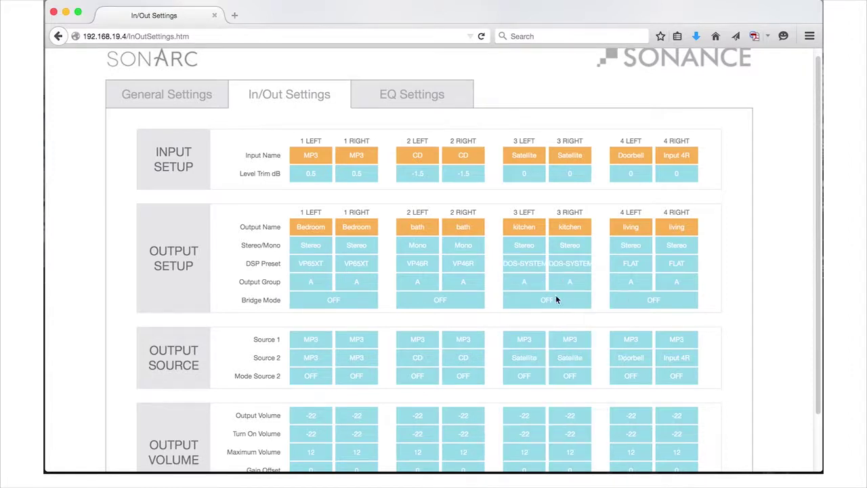
Set the living outputs' DSP presets to IS2 for 4 left and ISW for 4 right
click(635, 268)
click(652, 351)
click(676, 263)
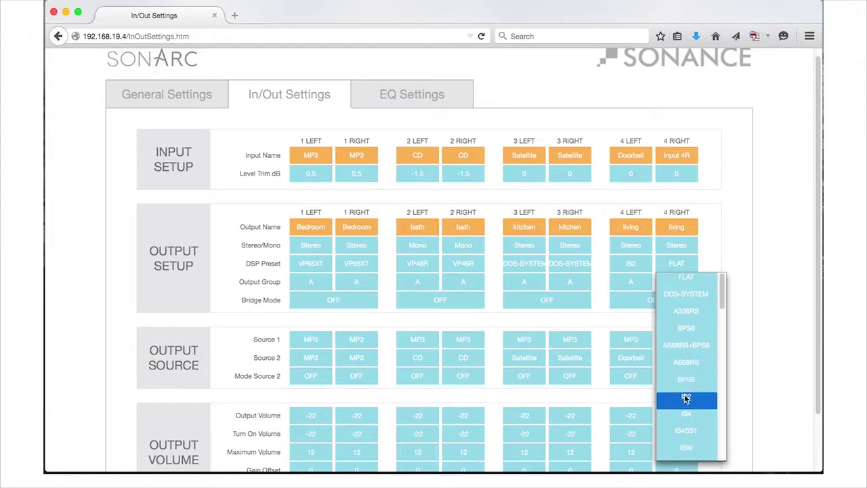
scroll(685, 406, down, 1)
click(684, 430)
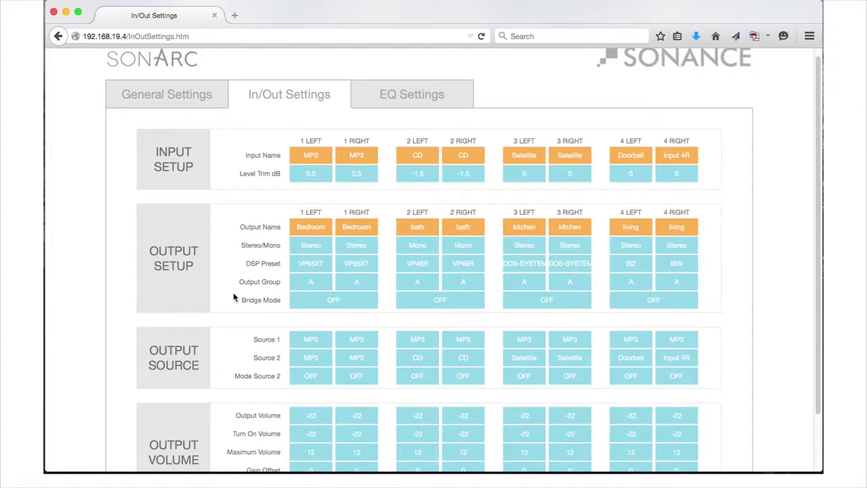
Put both bath outputs in output group B and both kitchen outputs in output group C
click(425, 280)
click(422, 312)
click(462, 280)
click(464, 310)
click(529, 284)
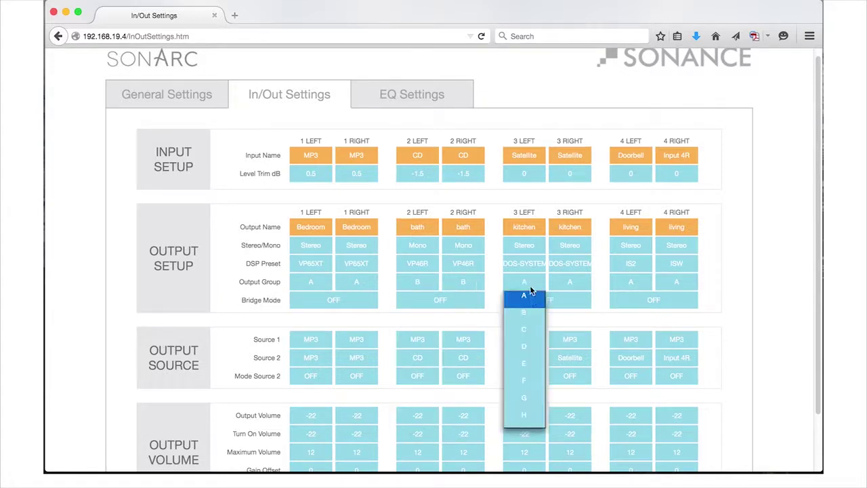
click(513, 329)
click(570, 280)
click(574, 330)
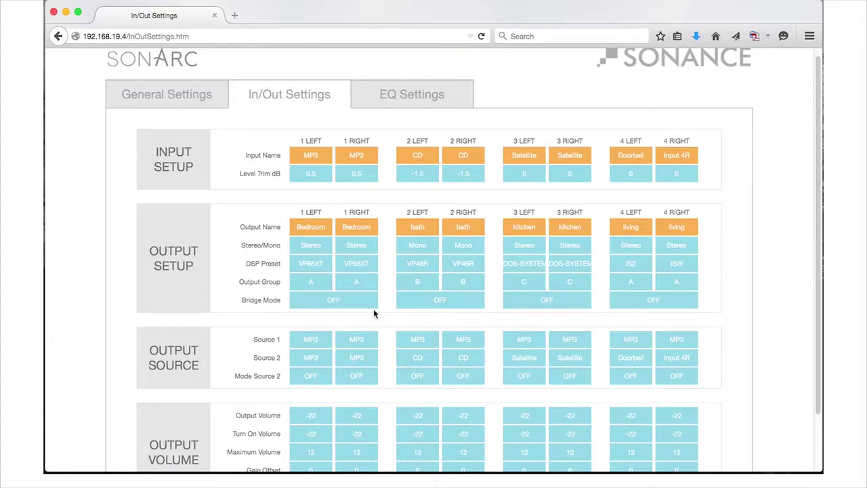
Turn bridge mode on for the Bedroom output pair and switch it back off, accepting both changes
click(341, 304)
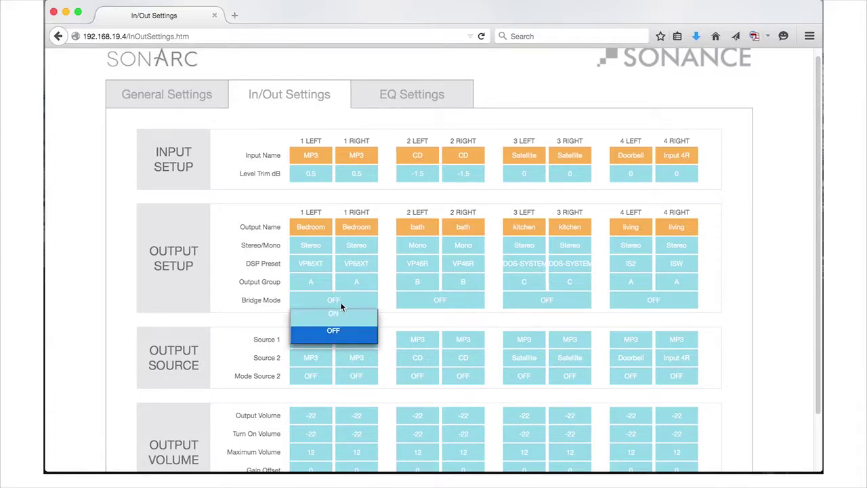
click(341, 317)
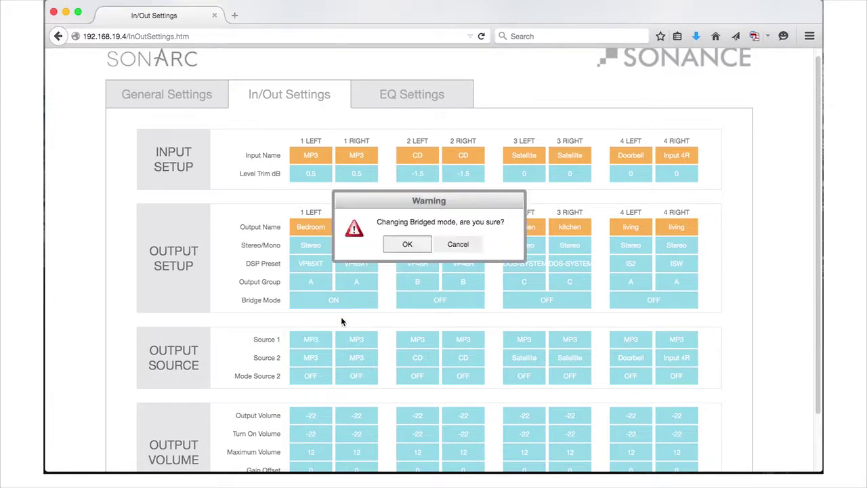
click(408, 245)
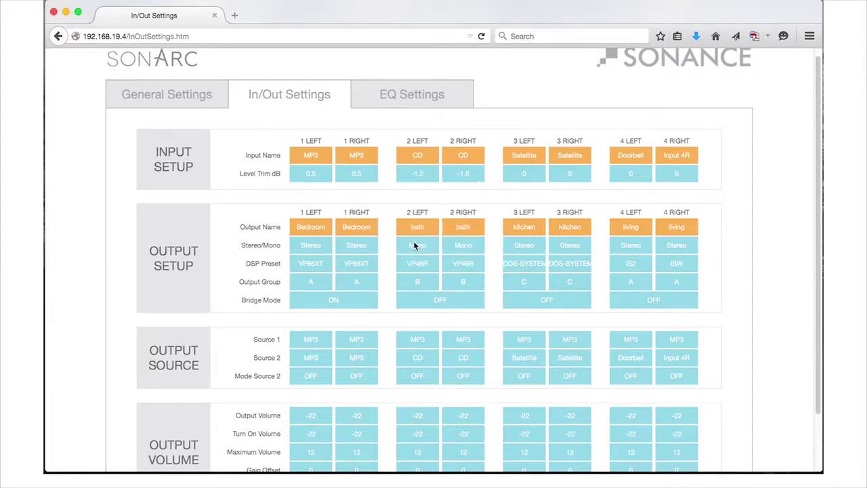
click(353, 299)
click(347, 330)
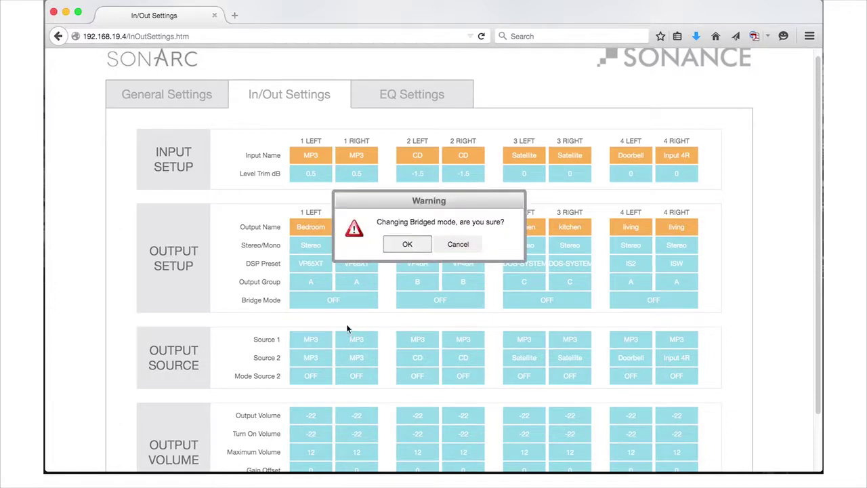
click(401, 245)
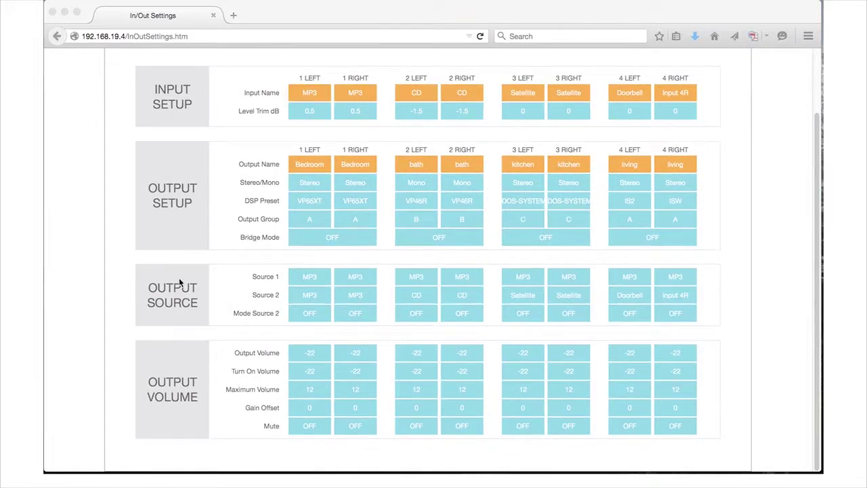
click(323, 276)
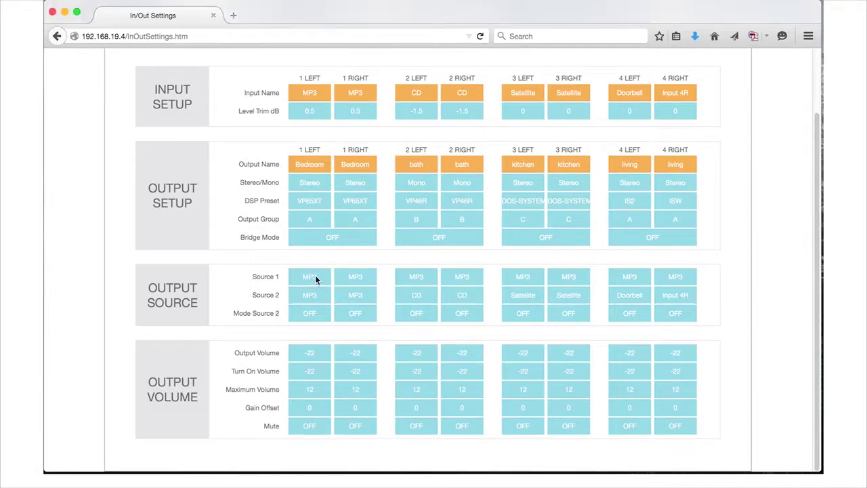
click(315, 275)
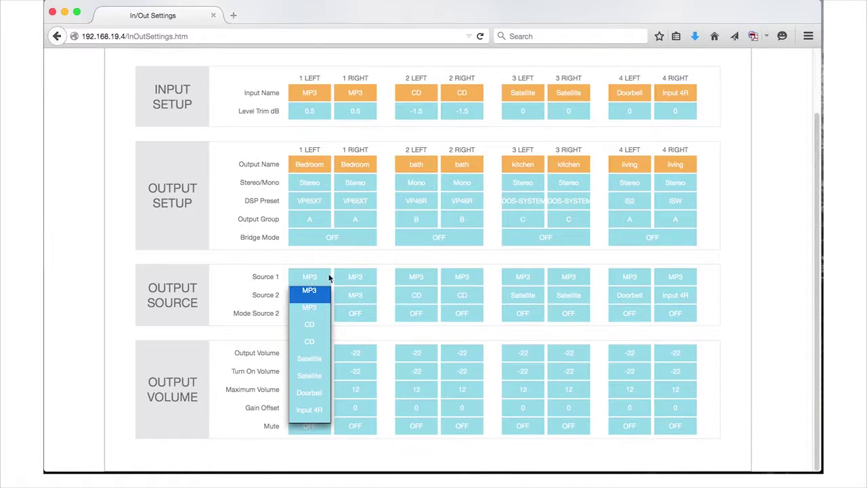
click(257, 274)
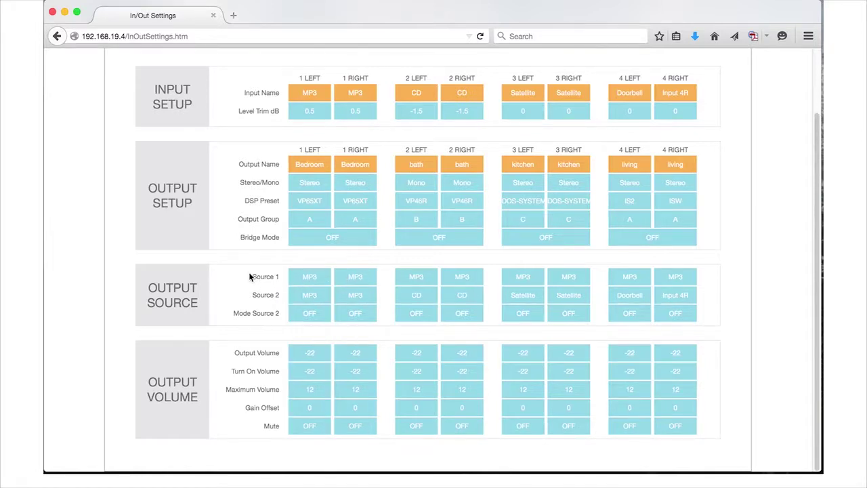
Set the 1 left Bedroom output's Source 2 to Doorbell and its Source 2 mode to MIX
click(314, 293)
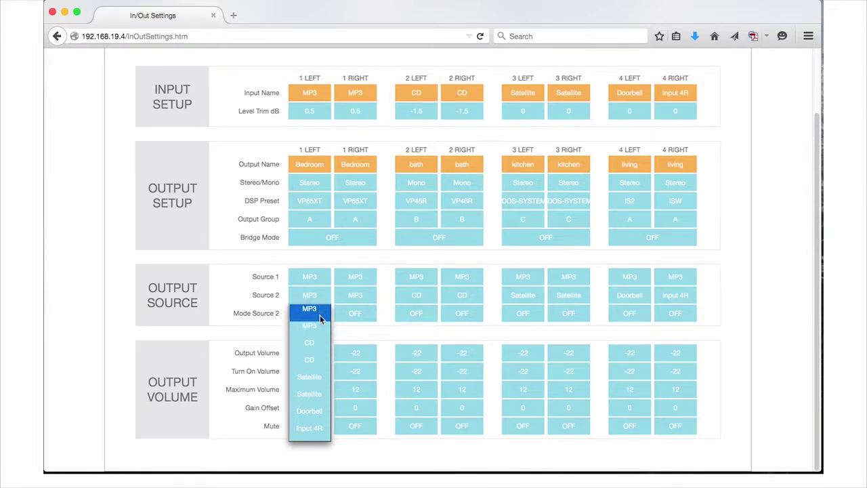
click(315, 412)
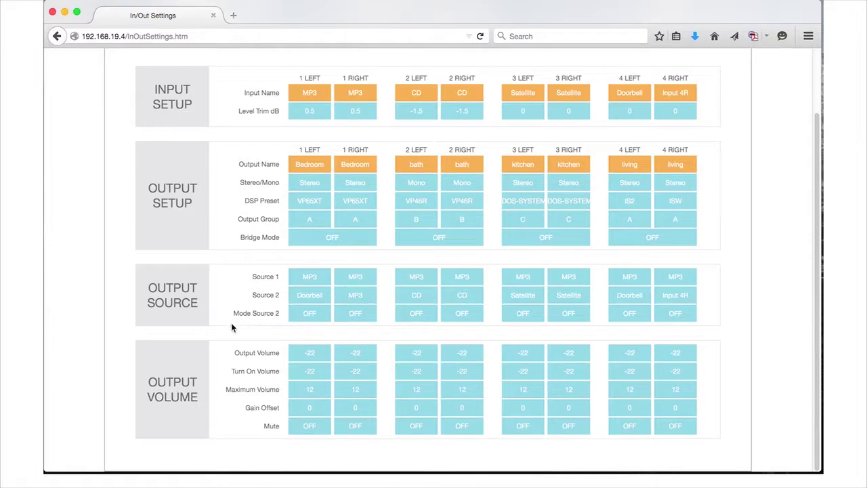
click(318, 314)
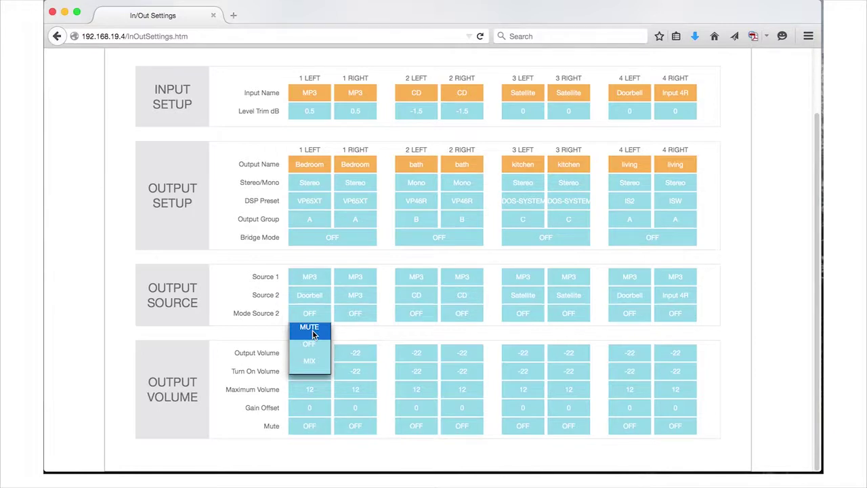
click(311, 364)
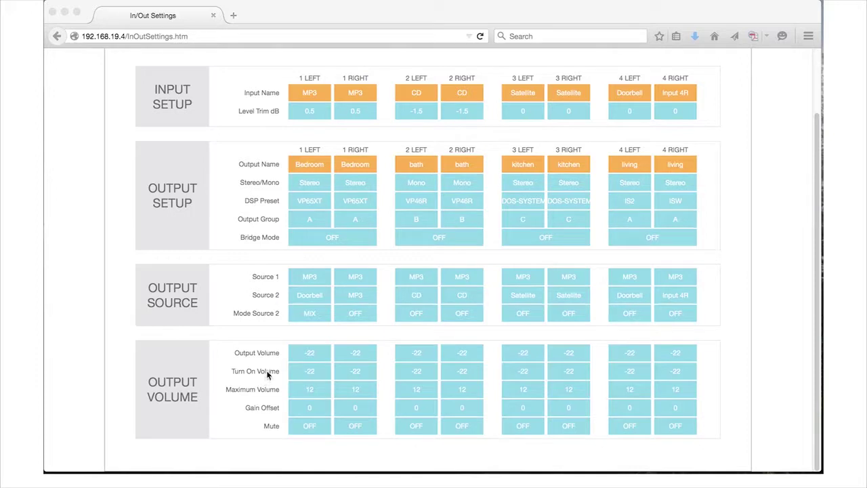
click(316, 351)
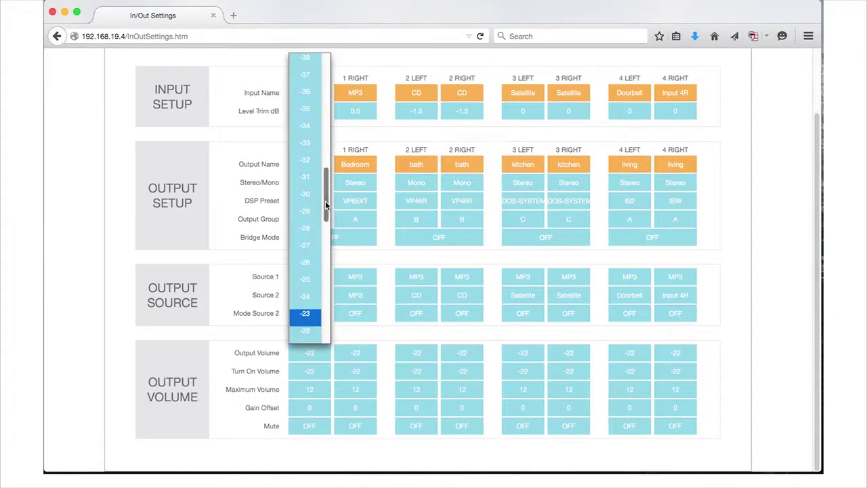
drag(325, 203, 324, 230)
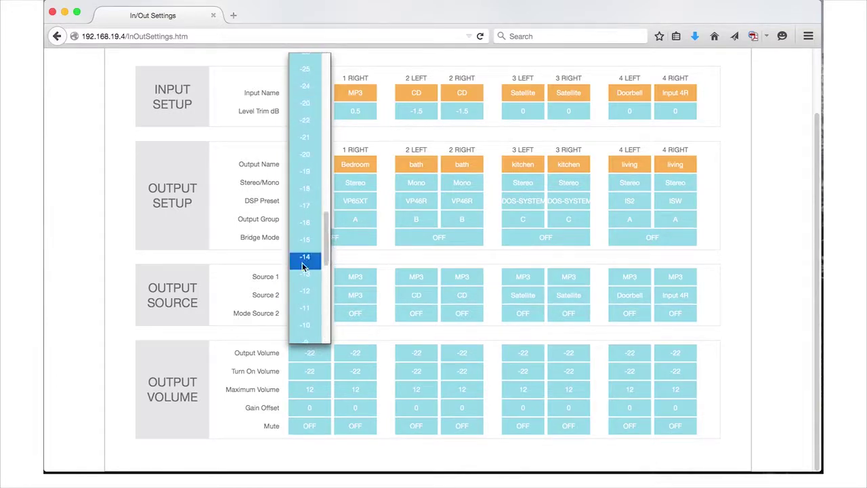
click(248, 335)
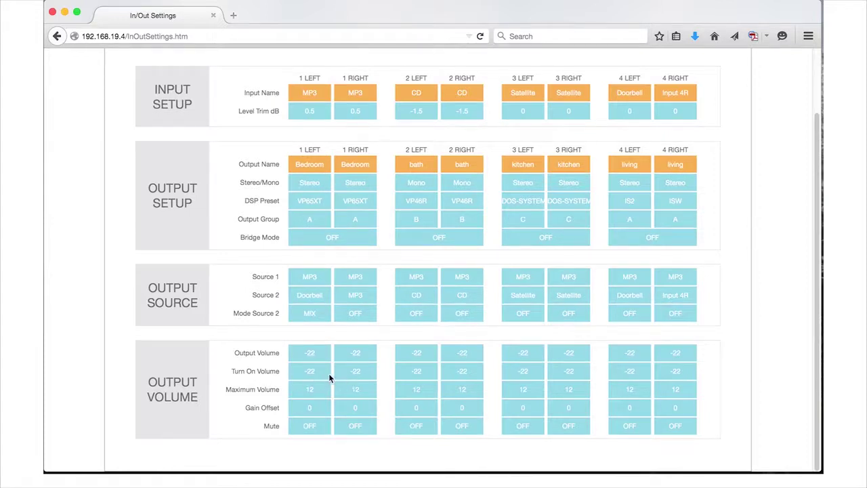
Set the 1 right Bedroom output's turn-on volume to -28 and the 1 left Bedroom output's maximum volume to 10
click(353, 372)
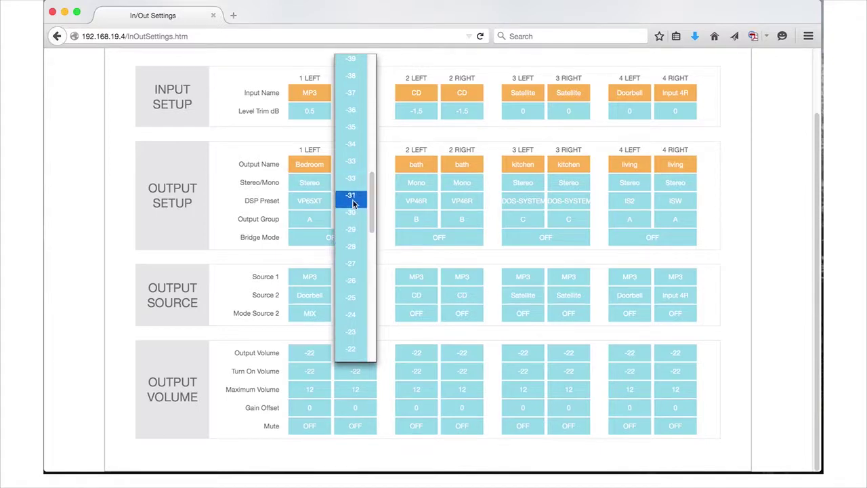
click(351, 249)
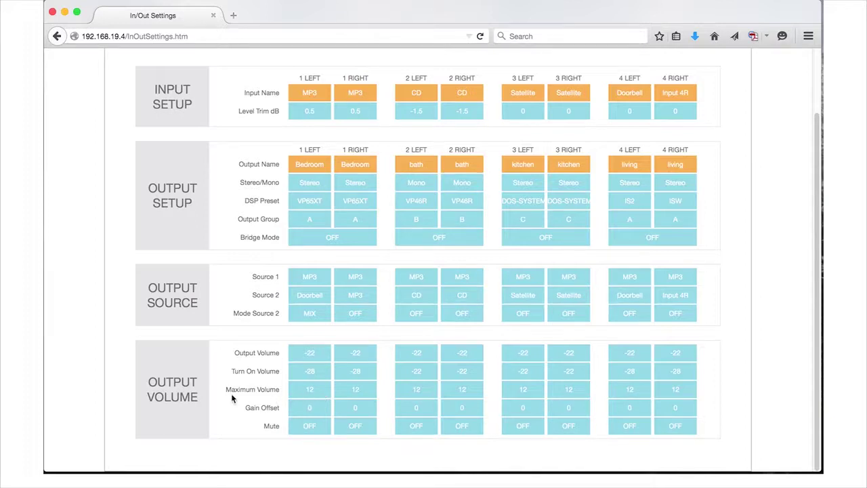
click(311, 391)
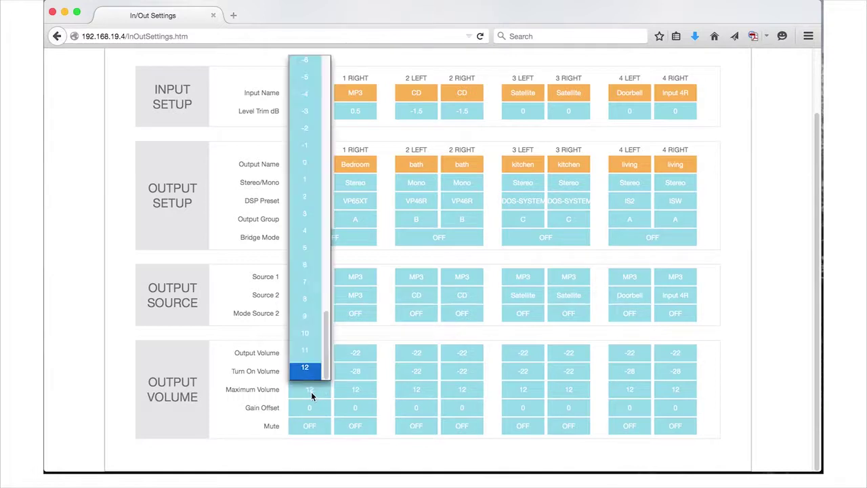
drag(328, 360, 322, 158)
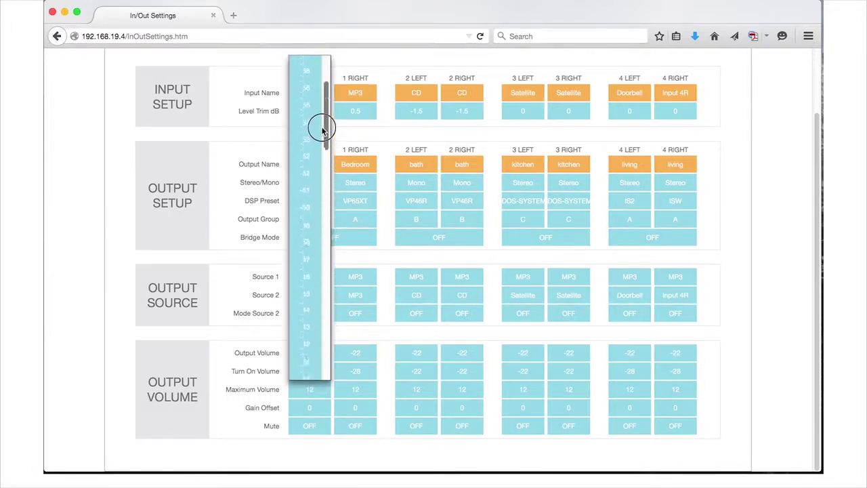
drag(322, 129, 315, 367)
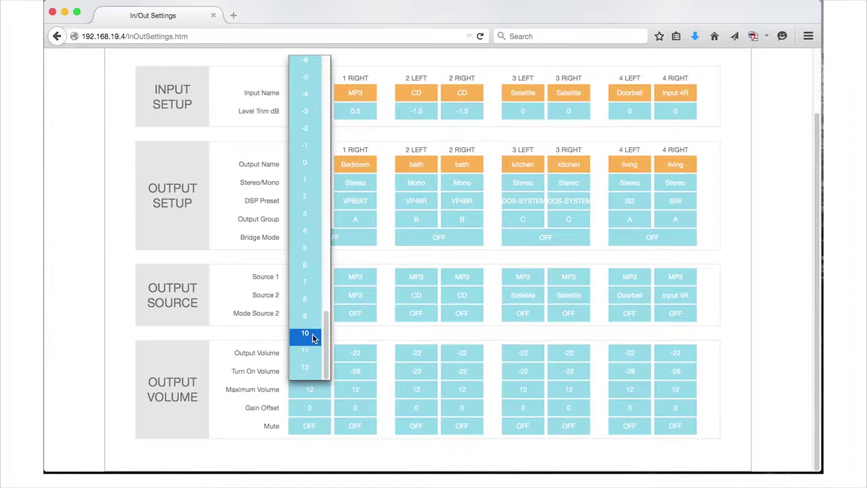
click(312, 335)
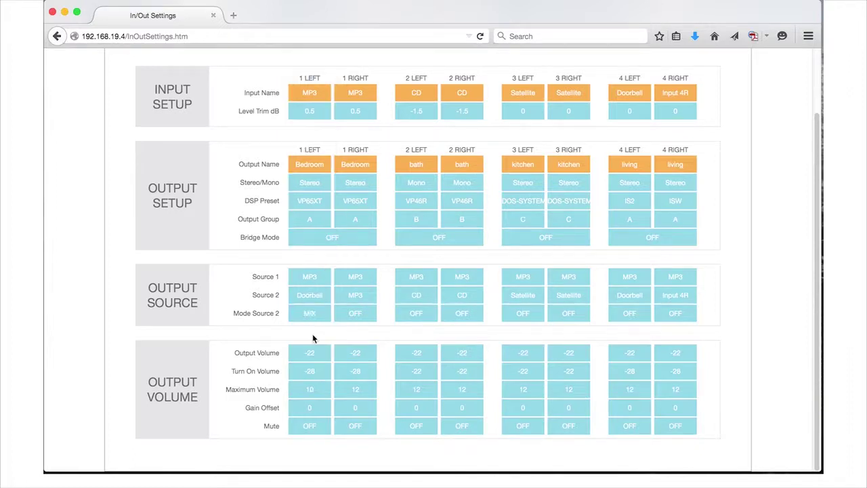
Set the 1 left Bedroom output's maximum volume to 7
click(319, 370)
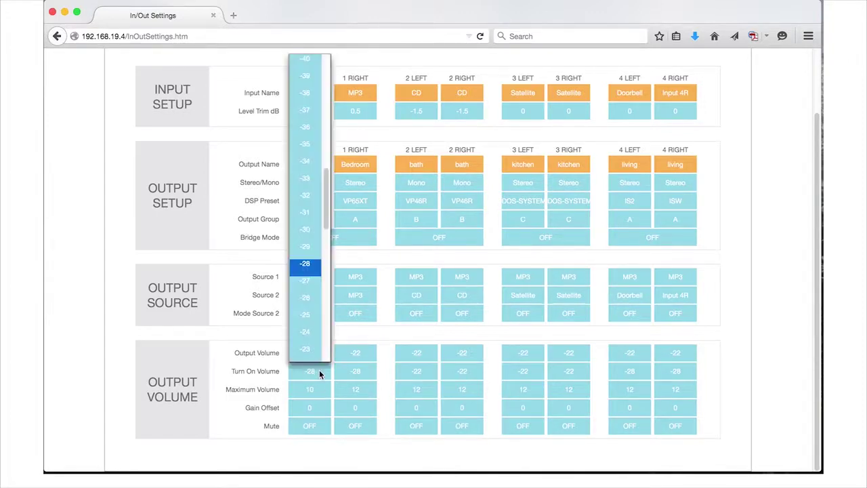
click(320, 389)
click(320, 389)
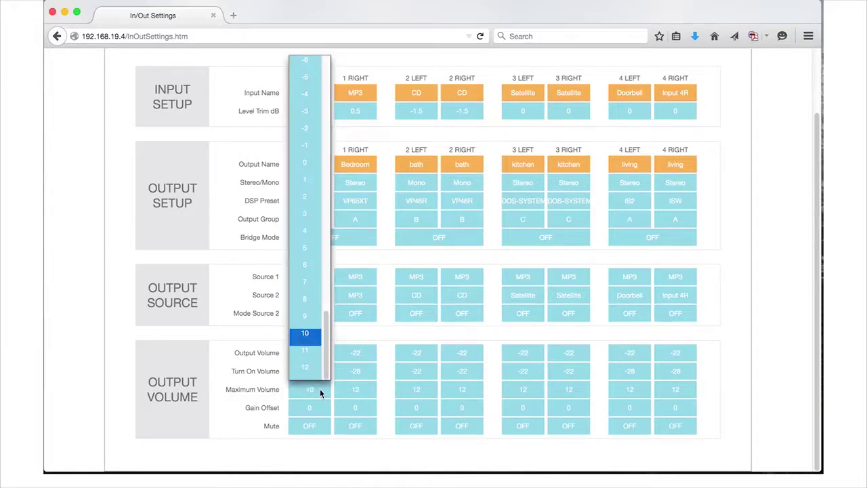
click(307, 286)
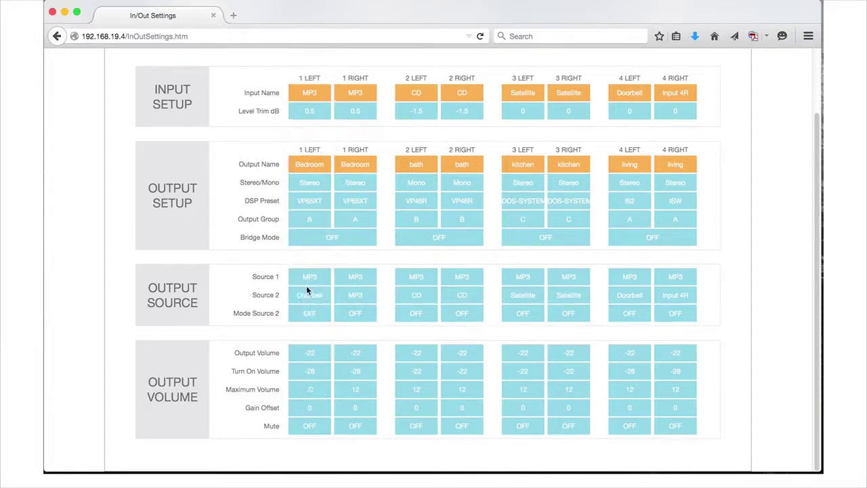
Choose a turn-on volume of 10 for the 1 left Bedroom output, above its maximum volume
click(313, 371)
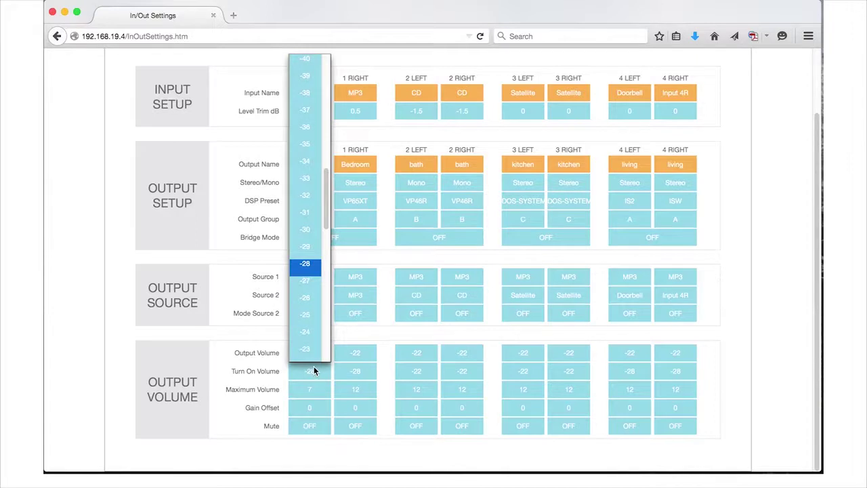
drag(327, 224, 321, 352)
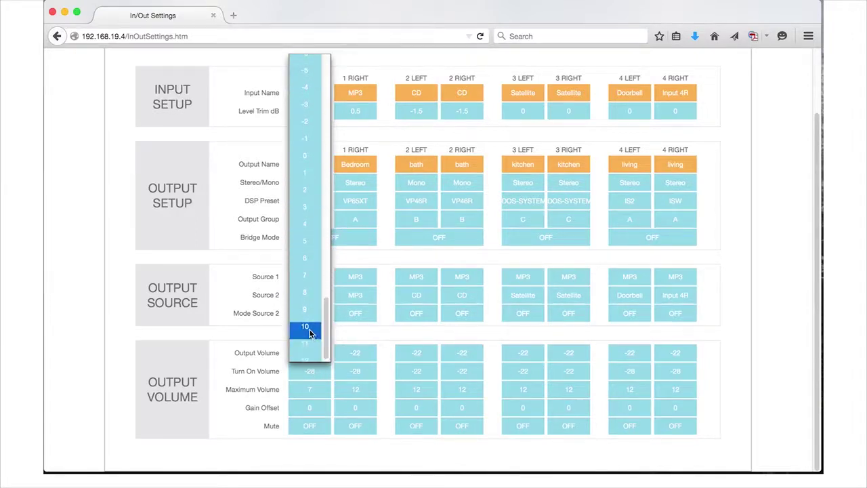
click(309, 329)
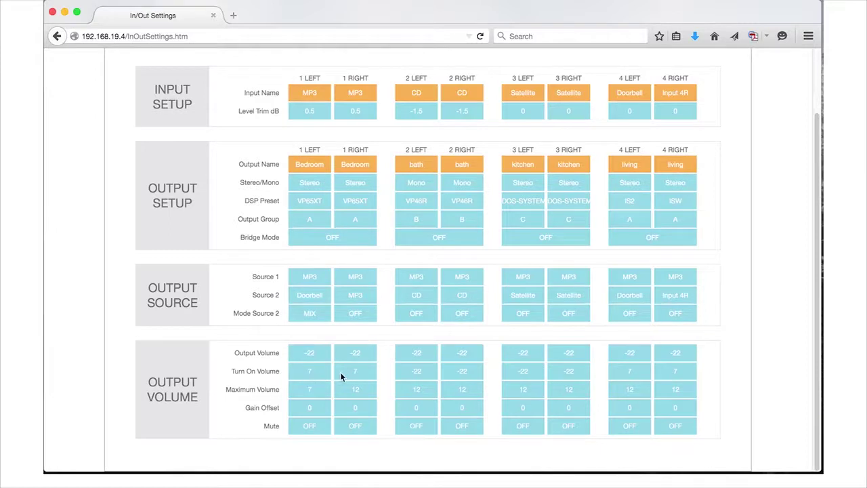
Set the Bedroom outputs' gain offsets to 1.5 for 1 left and 0.5 for 1 right
click(315, 411)
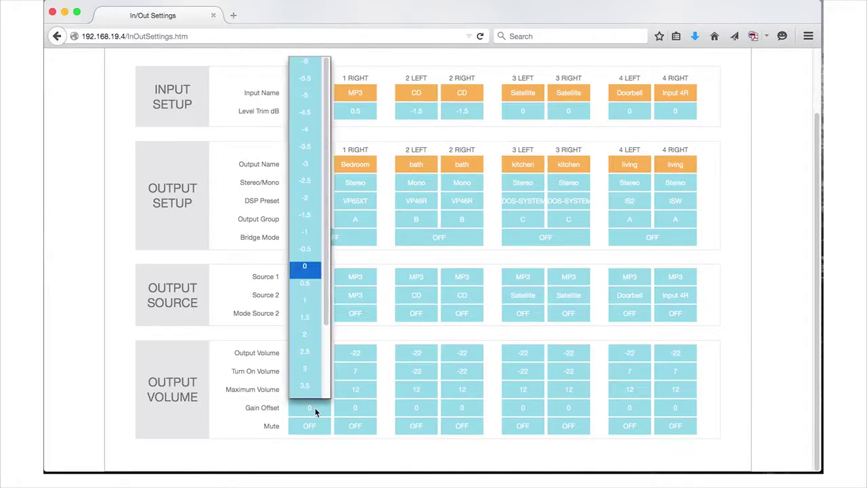
click(312, 317)
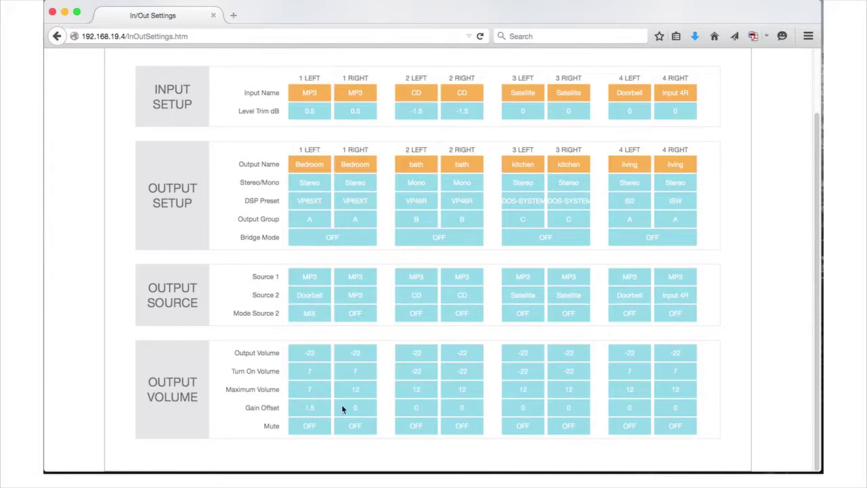
click(362, 407)
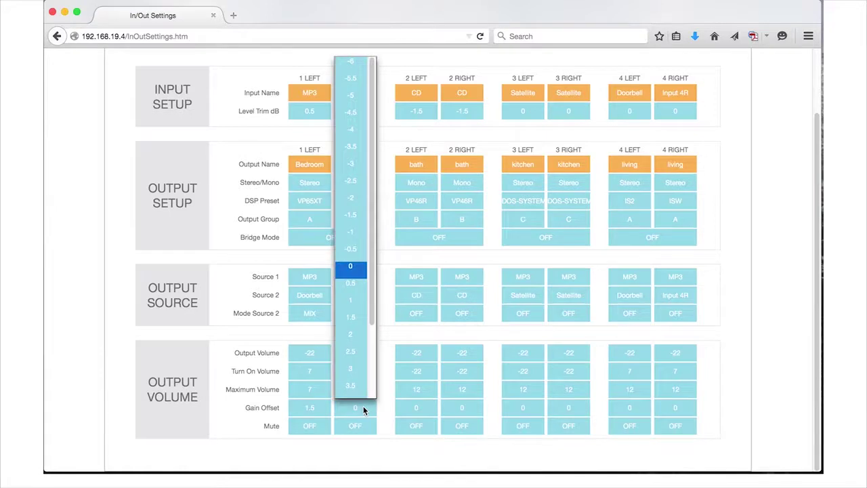
click(360, 285)
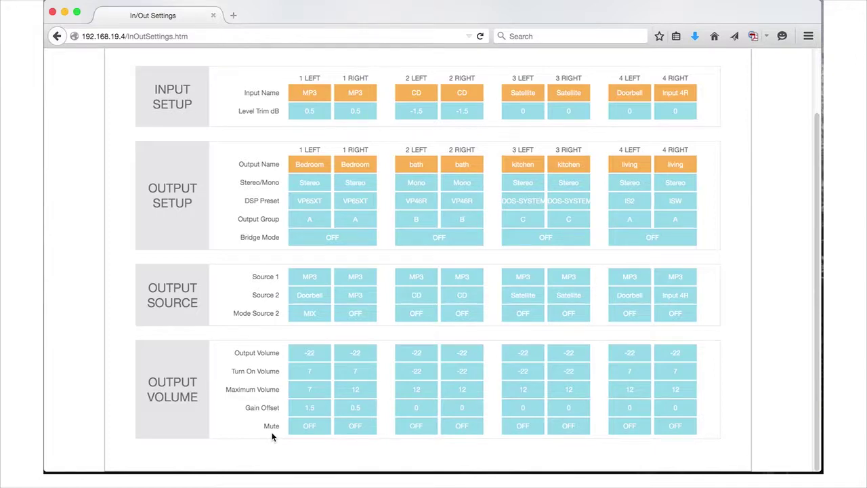
Switch mute on and back off for the Bedroom outputs' group, and mute the bath outputs' group
click(309, 426)
click(361, 428)
click(411, 427)
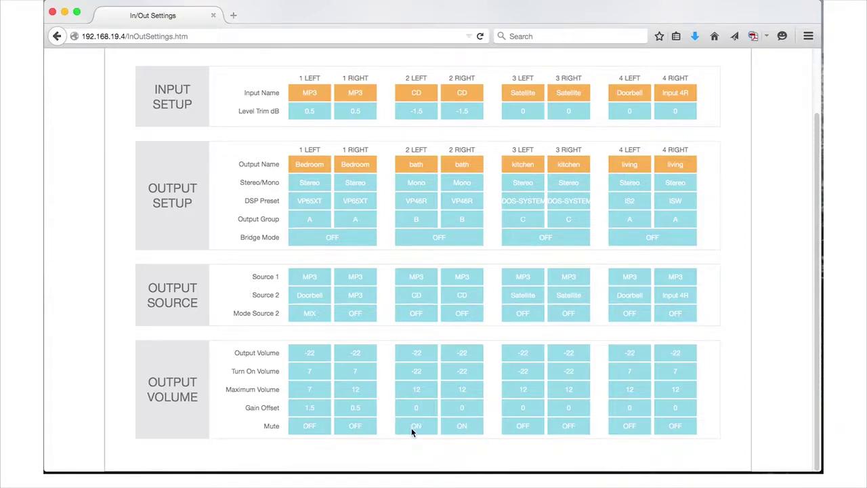